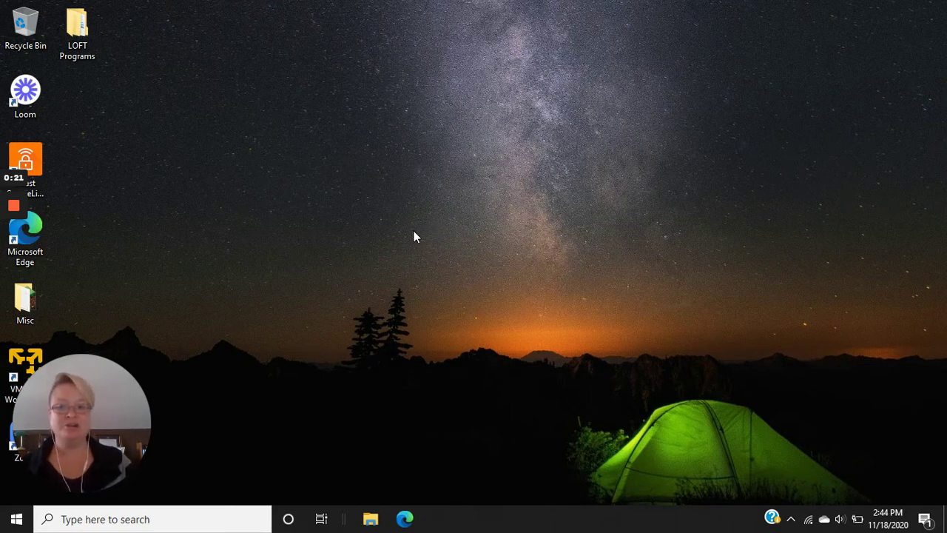
# Search Windows for 'internet' and launch Microsoft Edge from the results
pyautogui.click(165, 524)
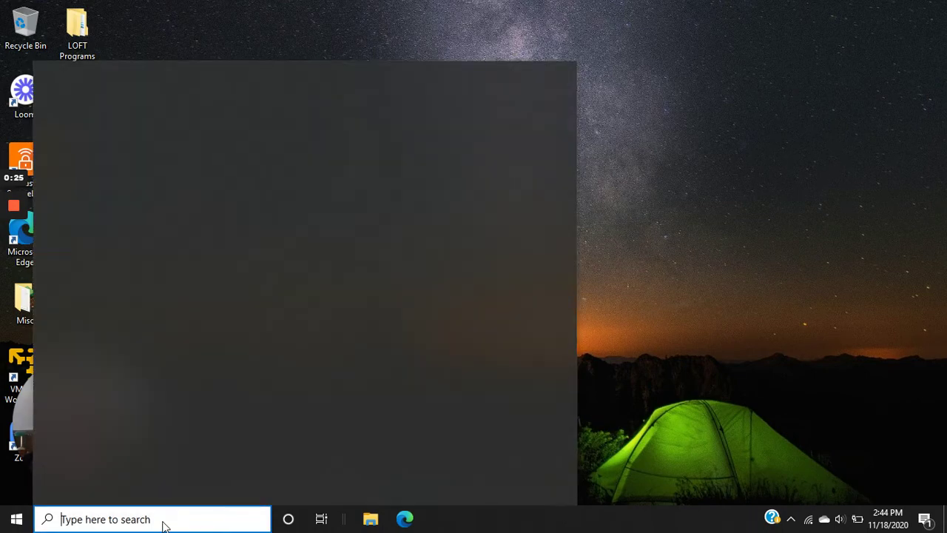
pyautogui.write('chrome')
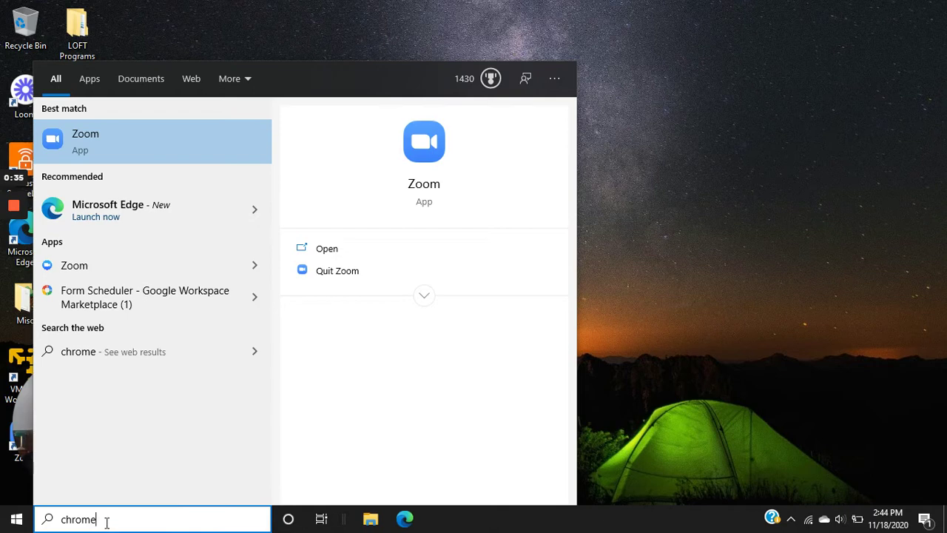
pyautogui.moveTo(106, 522); pyautogui.dragTo(46, 518)
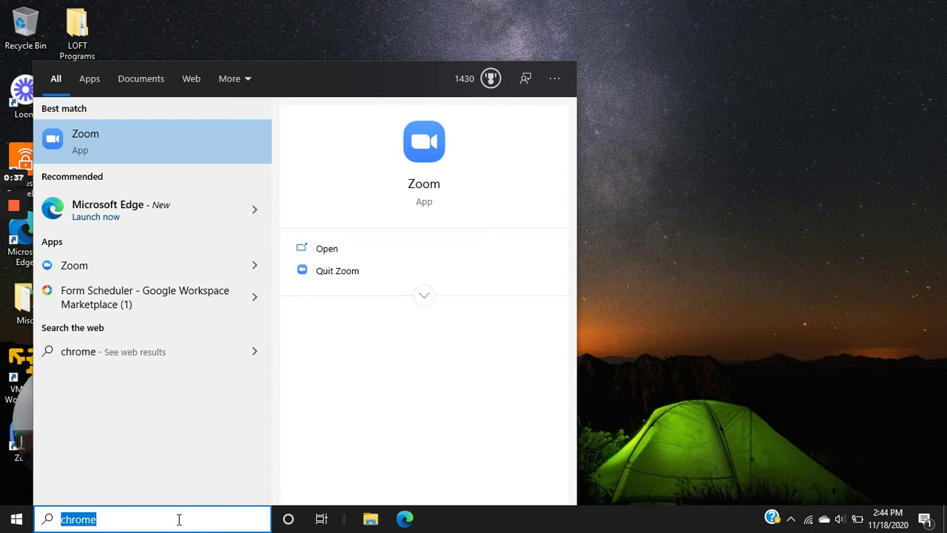
pyautogui.write('inter')
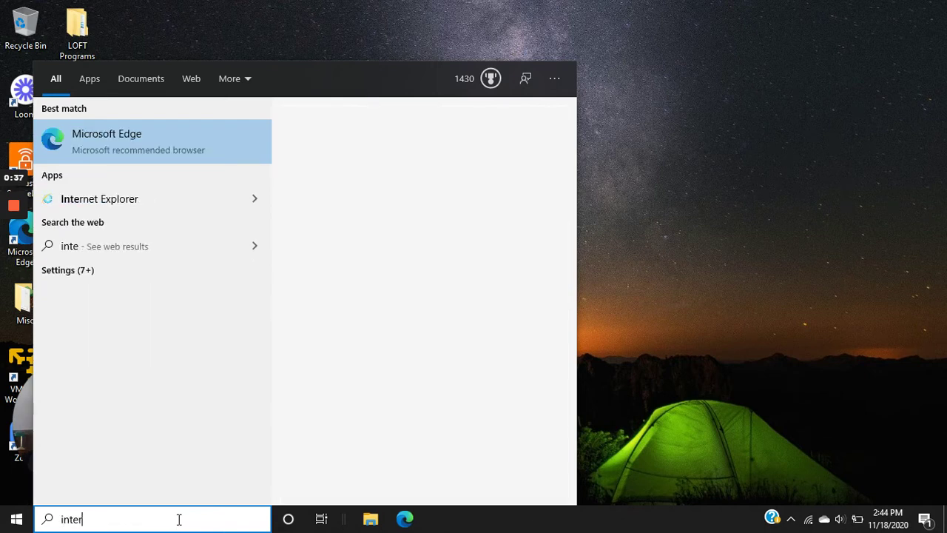
pyautogui.write('net')
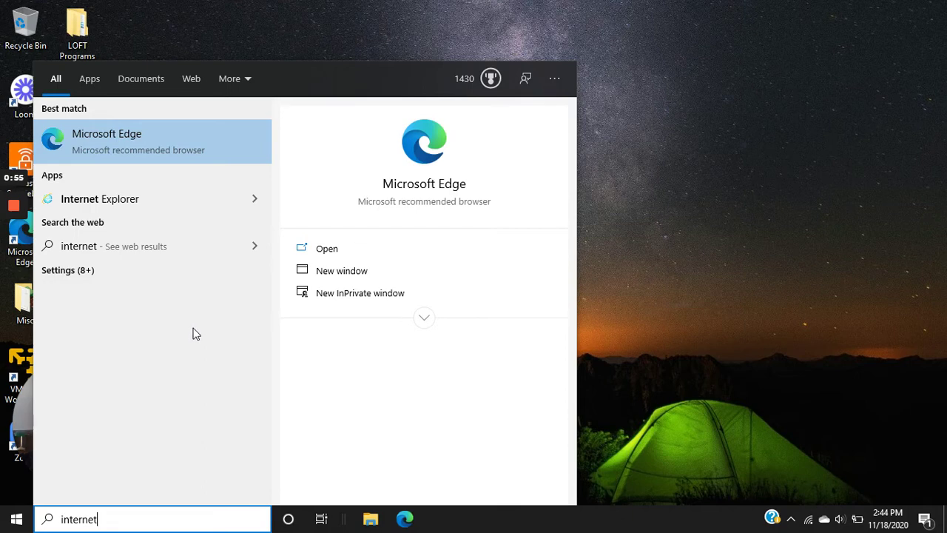
pyautogui.click(340, 251)
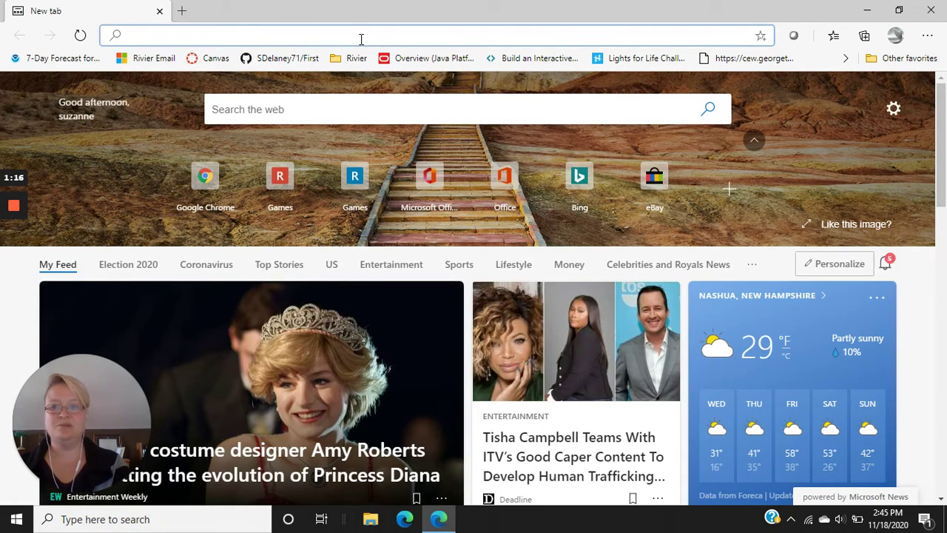
# Browse to google.com/chrome in the Edge address bar
pyautogui.write('google.')
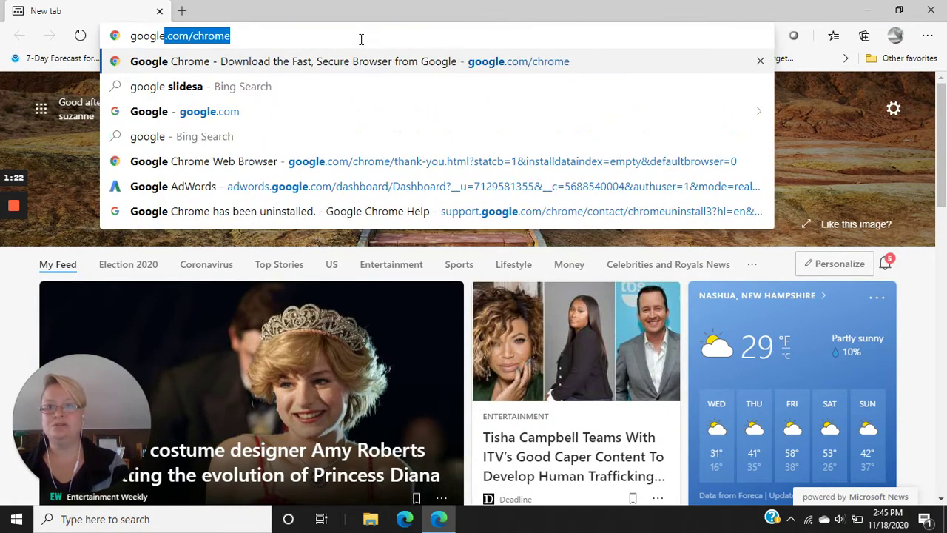
pyautogui.write('com/')
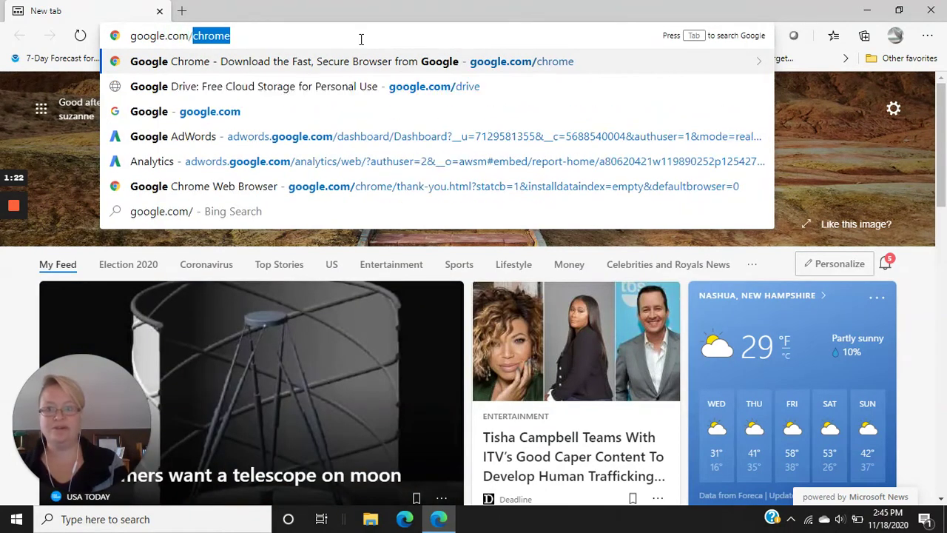
pyautogui.write('chrome')
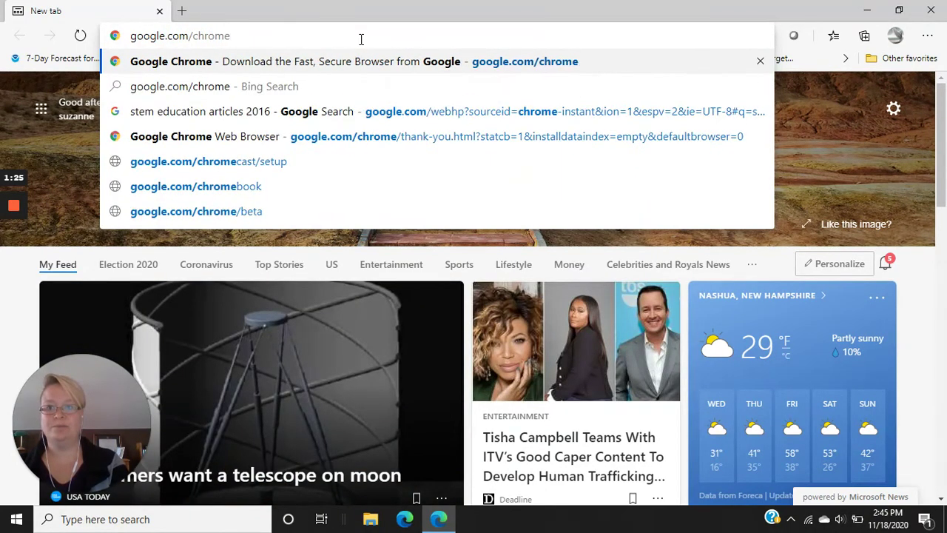
pyautogui.press('Return')
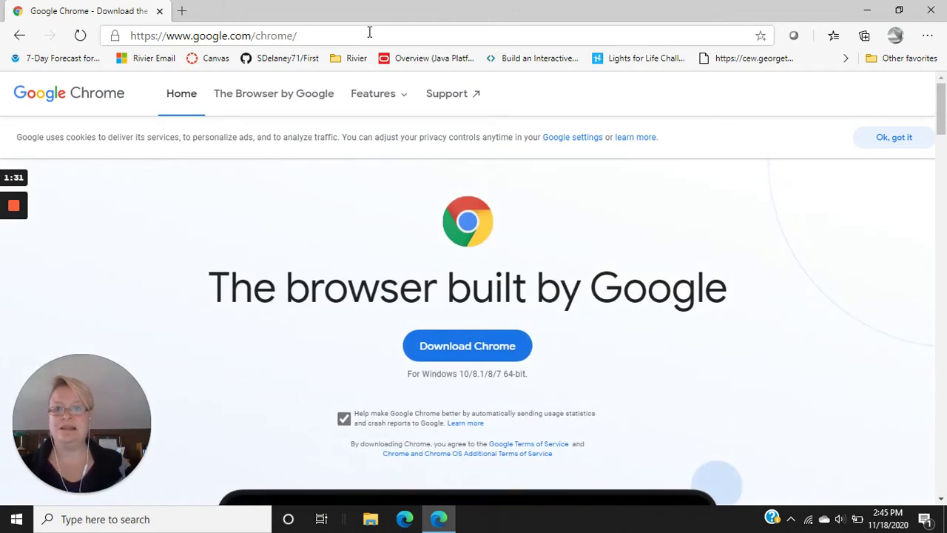
# Download the ChromeSetup.exe installer, then bring up File Explorer
pyautogui.click(477, 346)
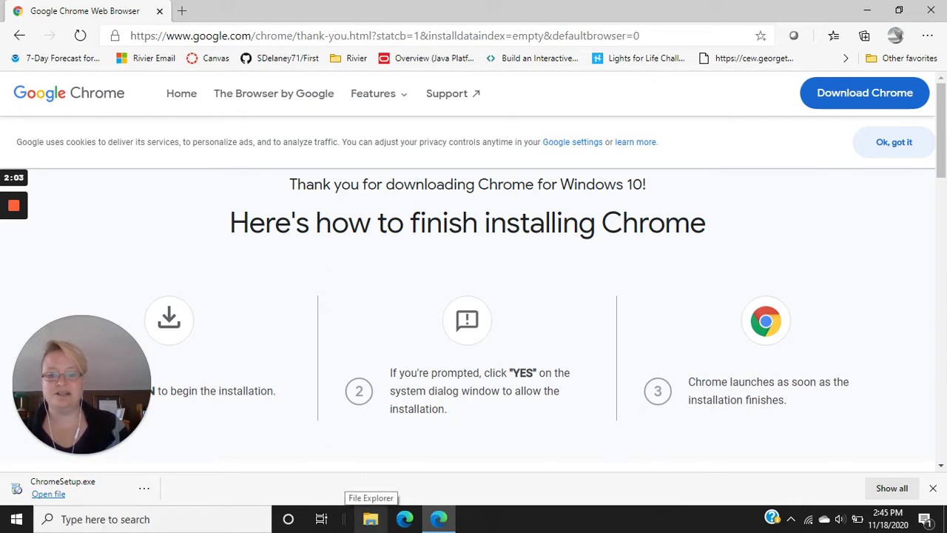
pyautogui.click(372, 519)
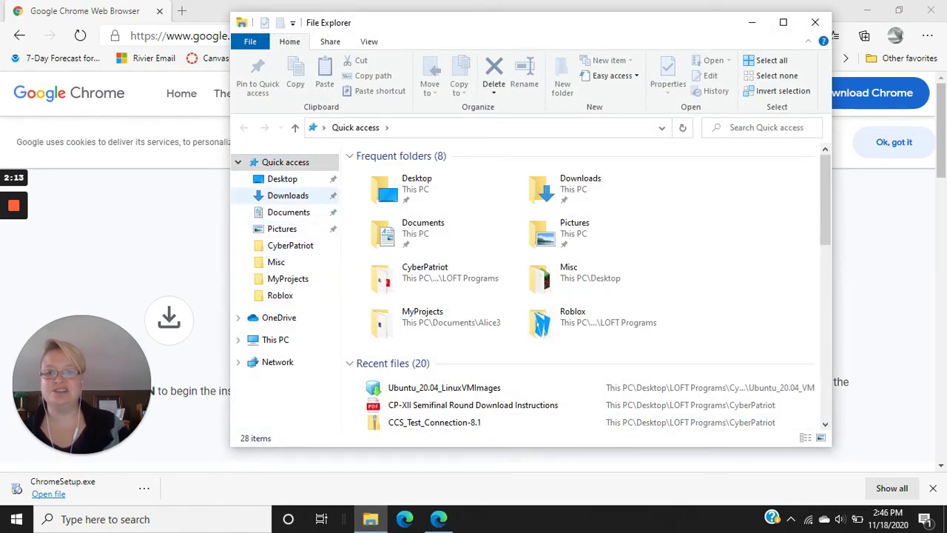
# Run ChromeSetup from the Downloads folder to install Google Chrome
pyautogui.click(288, 195)
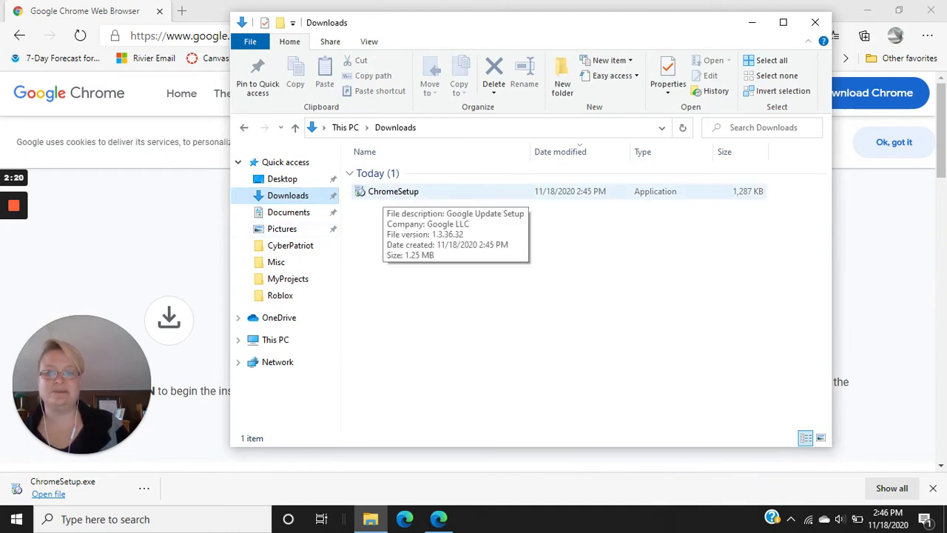
pyautogui.doubleClick(388, 191)
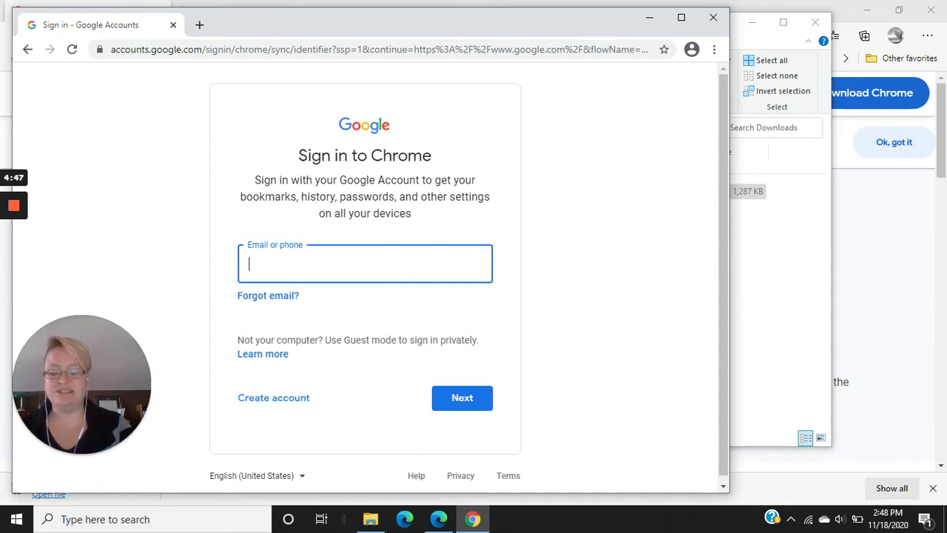
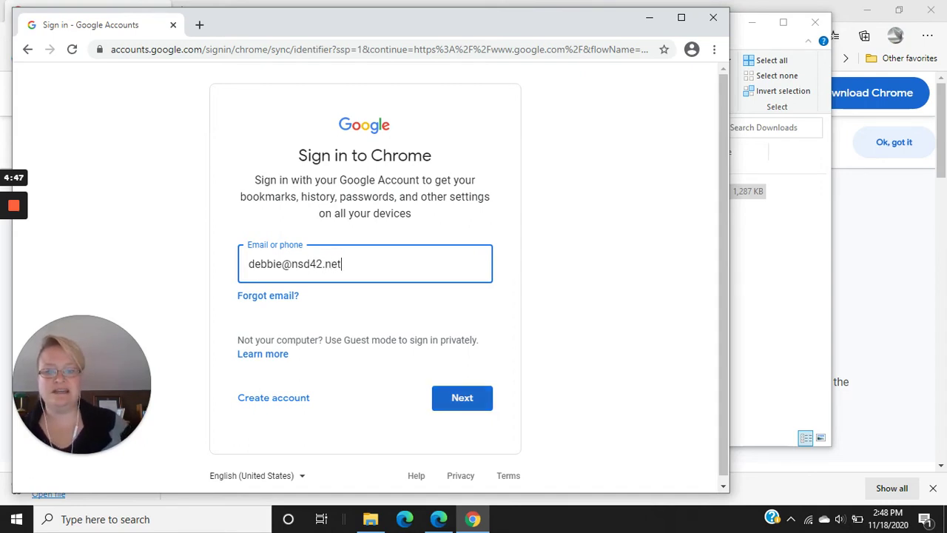
# Enter the Google account's e-mail address on the Chrome sign-in page and submit it
pyautogui.press('Return')
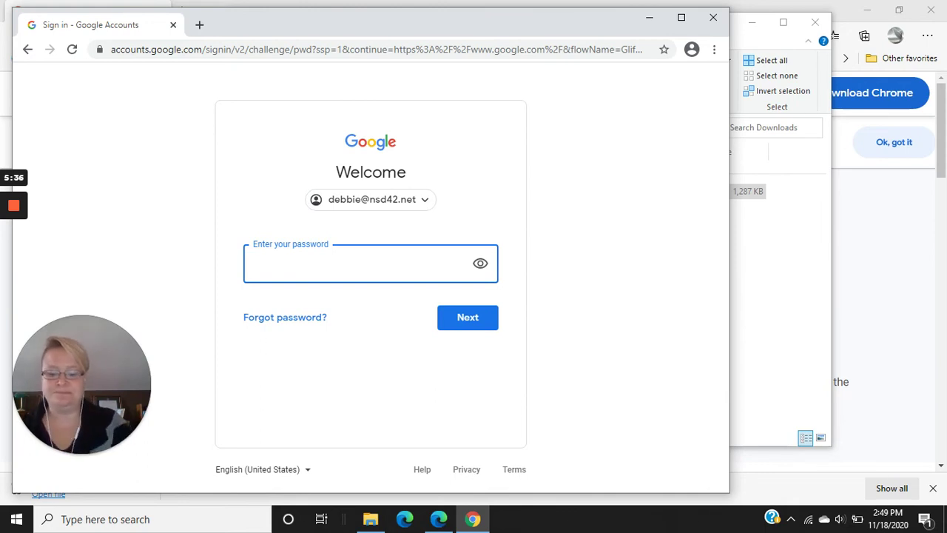
# Enter the account password and submit it to complete sign-in
pyautogui.write('••••••••')
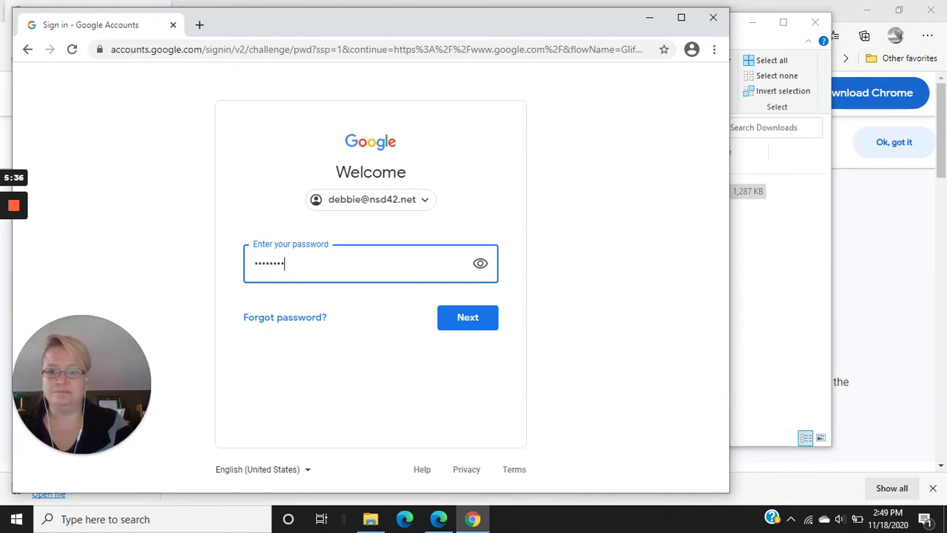
pyautogui.press('Return')
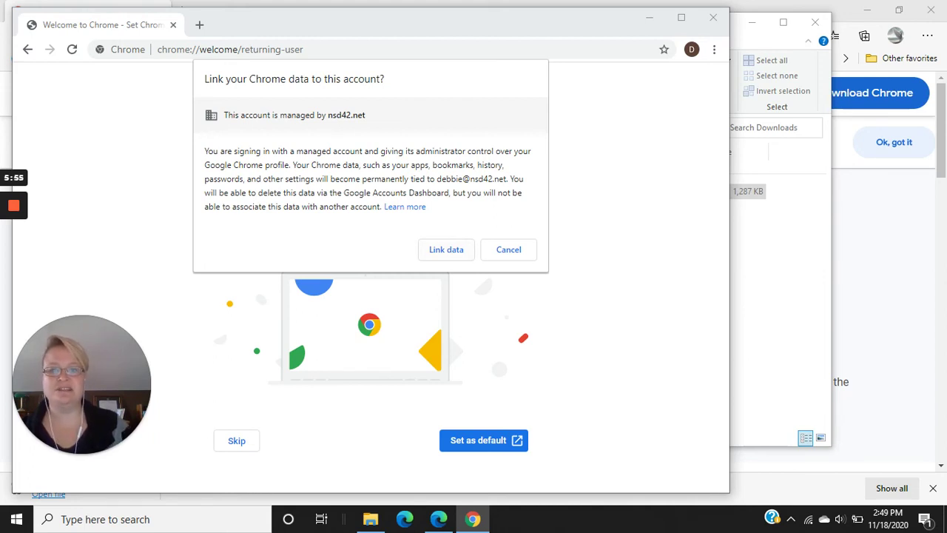
# Agree to link Chrome data to the account and accept 'Yes, I'm in' to turn on sync
pyautogui.press('Return')
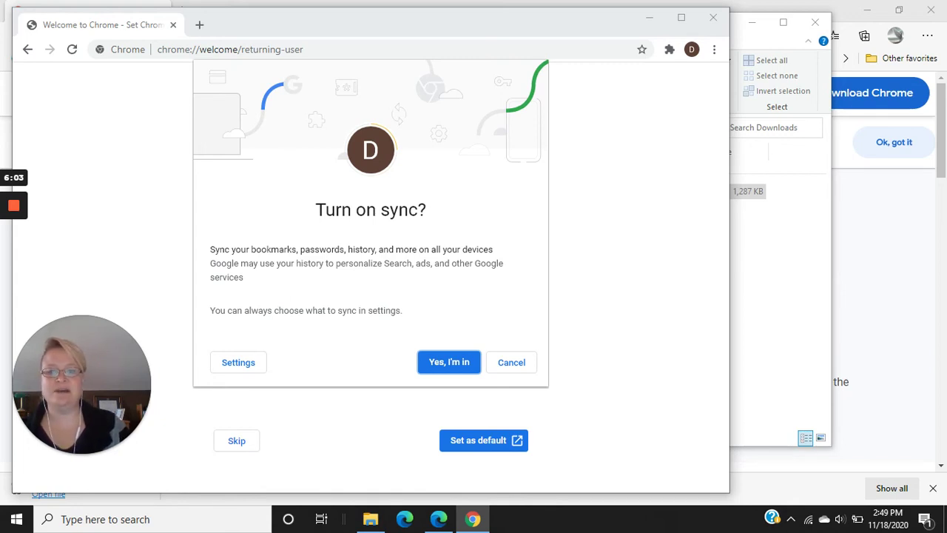
pyautogui.press('Return')
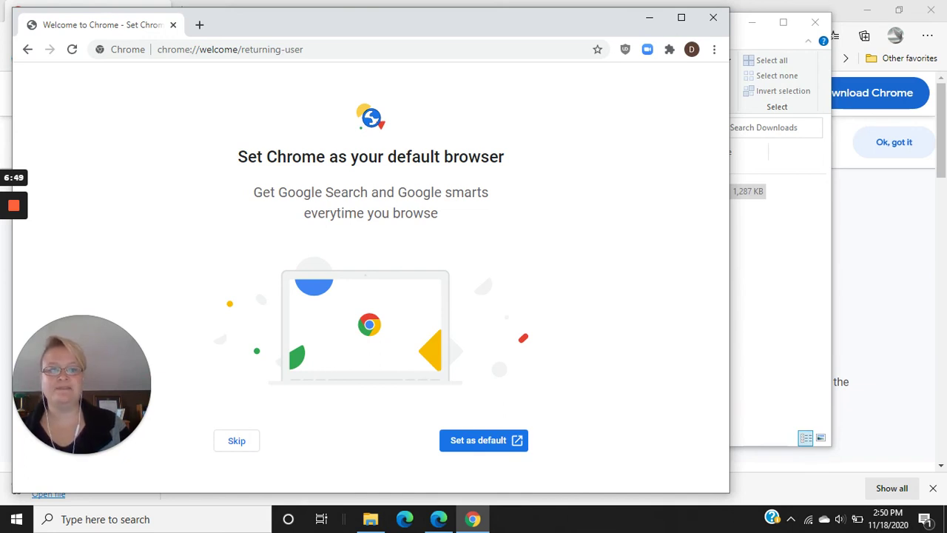
# Search Windows for 'default apps' and open the Default apps settings page
pyautogui.press('super+s')
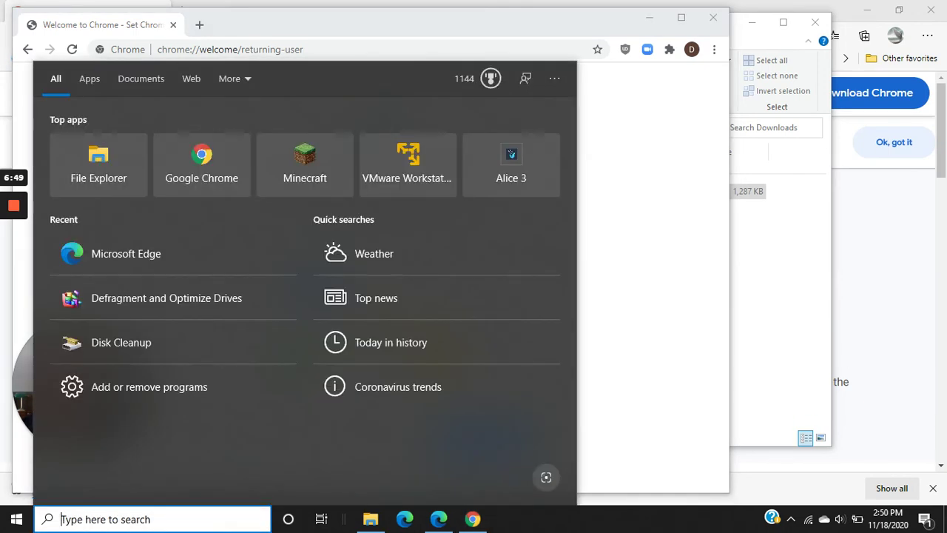
pyautogui.write('default')
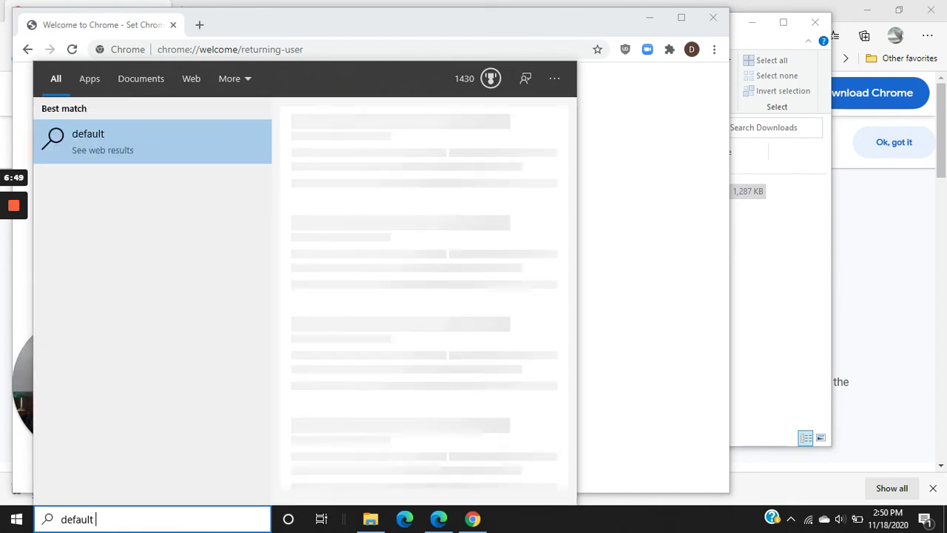
pyautogui.write(' apps')
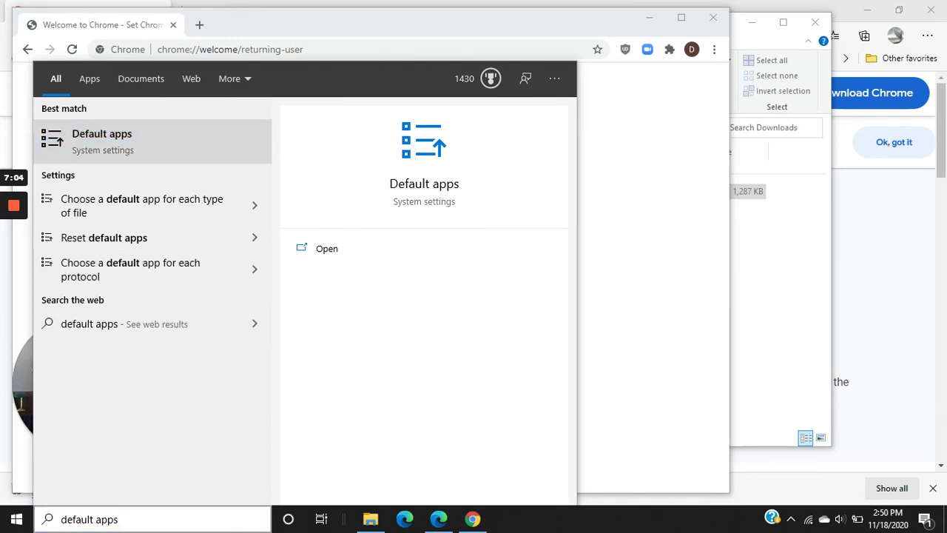
pyautogui.press('Return')
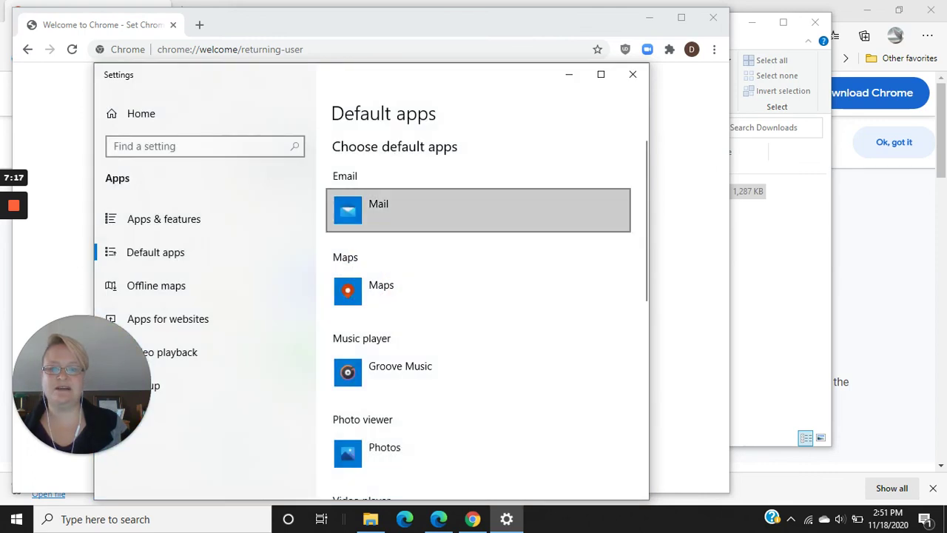
# Change the default web browser from Microsoft Edge to Google Chrome, then close Settings
pyautogui.scroll(-5, 477, 209)
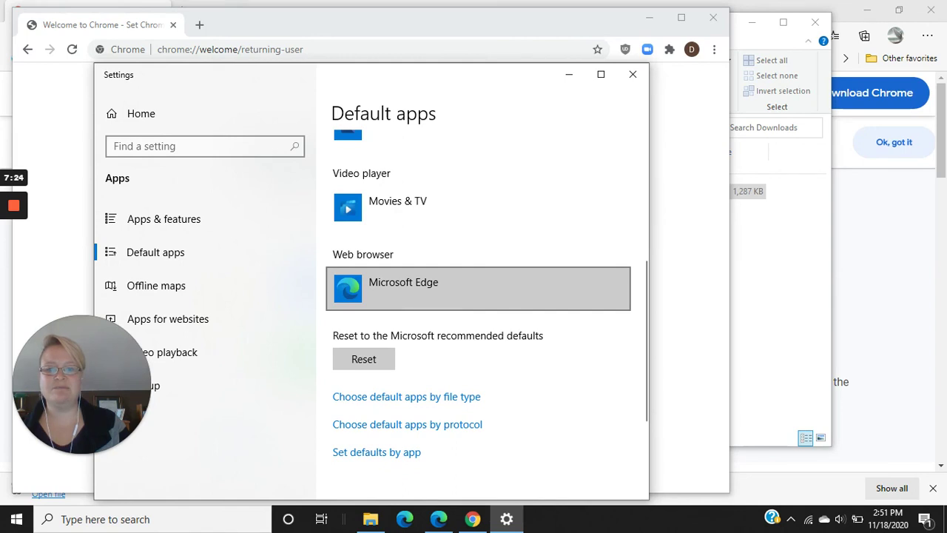
pyautogui.click(478, 288)
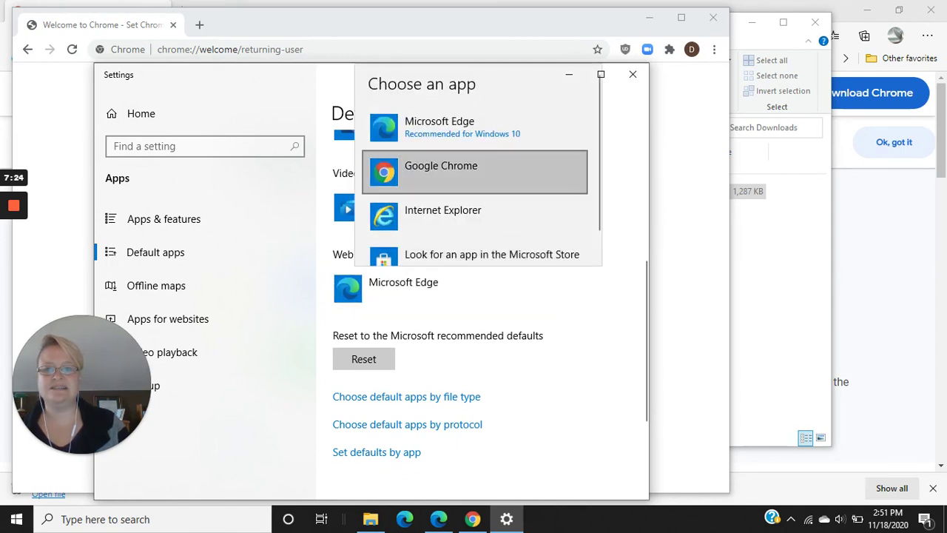
pyautogui.click(441, 171)
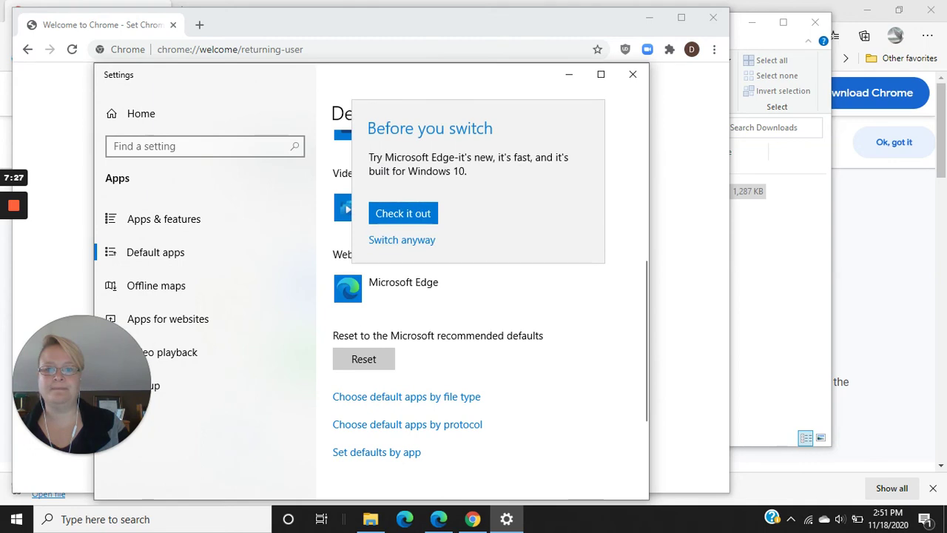
pyautogui.click(402, 240)
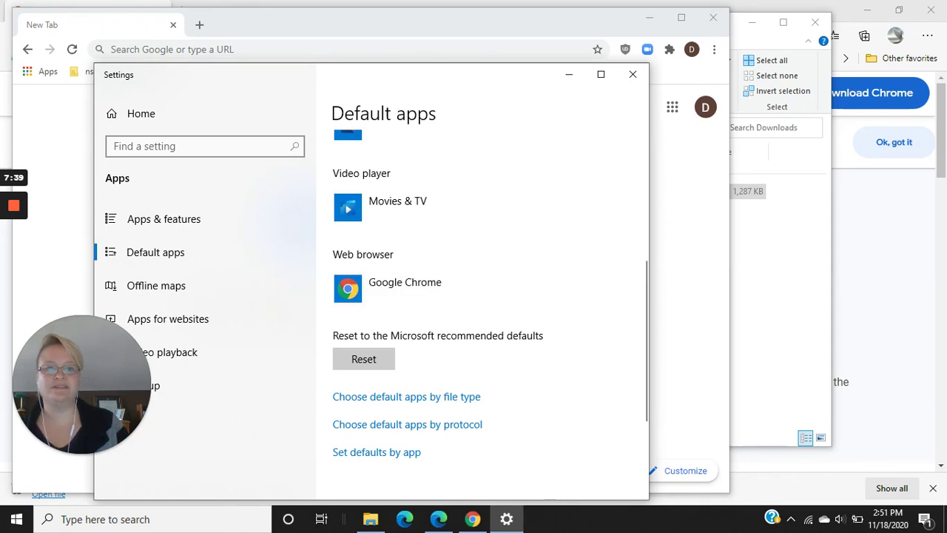
pyautogui.click(633, 74)
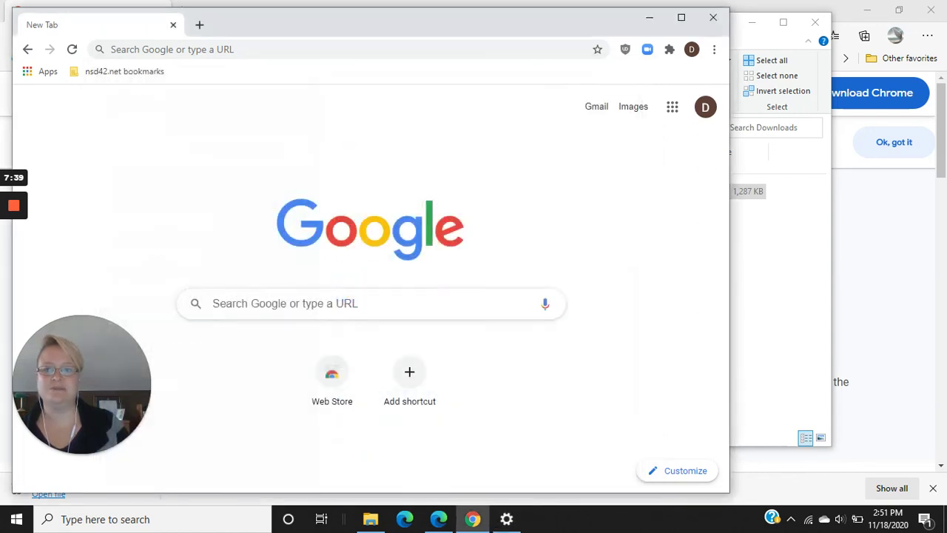